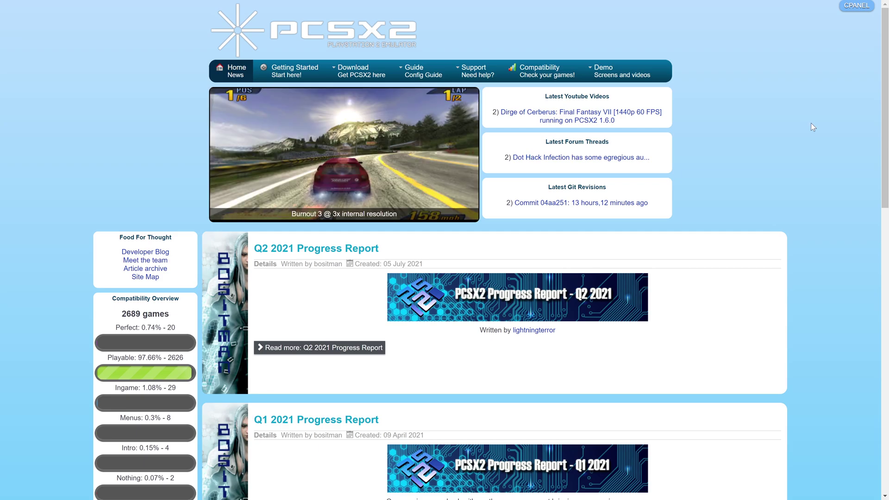
Download the BIOS Dumper binary from the website's Tools downloads.
{"action": "mouse_move", "coordinate": [364, 70]}
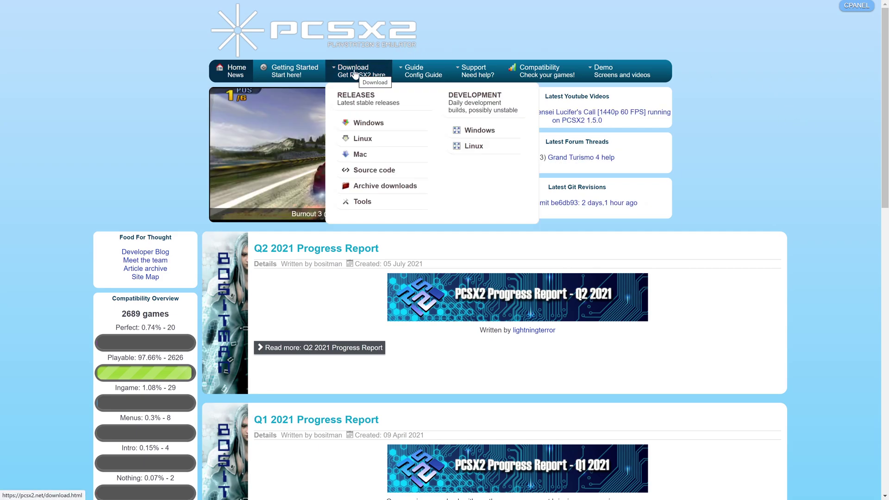
{"action": "left_click", "coordinate": [362, 203]}
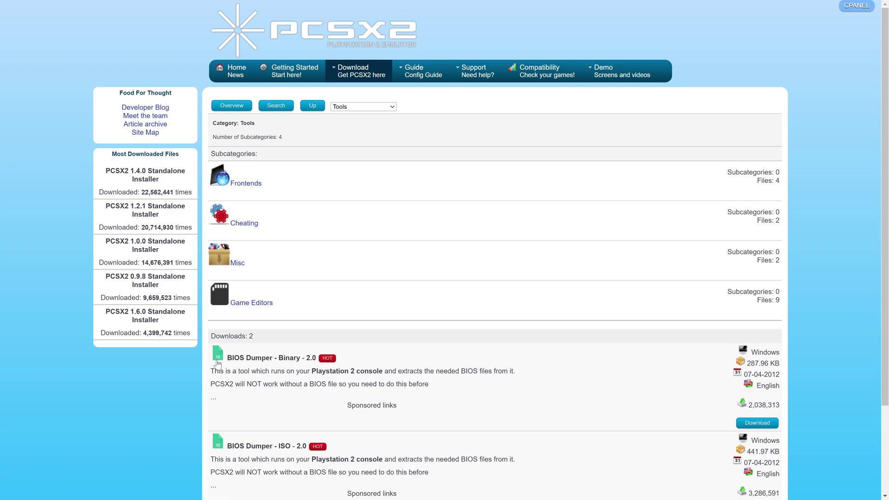
{"action": "left_click", "coordinate": [753, 424]}
Open the Windows development builds list and download the newest revision's 32bit build.
{"action": "mouse_move", "coordinate": [359, 71]}
{"action": "left_click", "coordinate": [483, 132]}
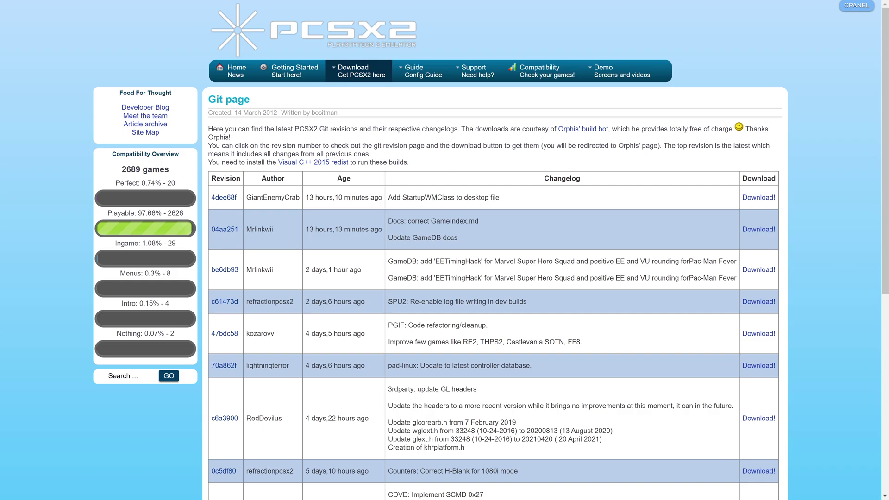
{"action": "left_click", "coordinate": [755, 198]}
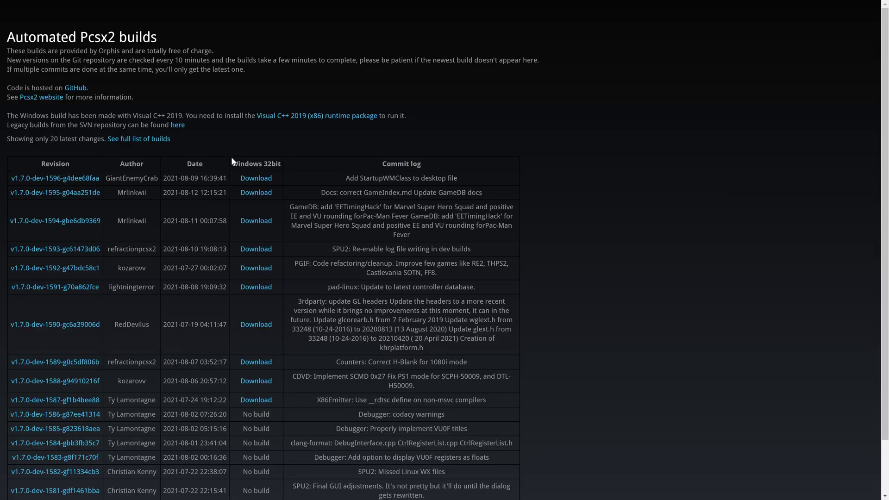
{"action": "left_click", "coordinate": [260, 180]}
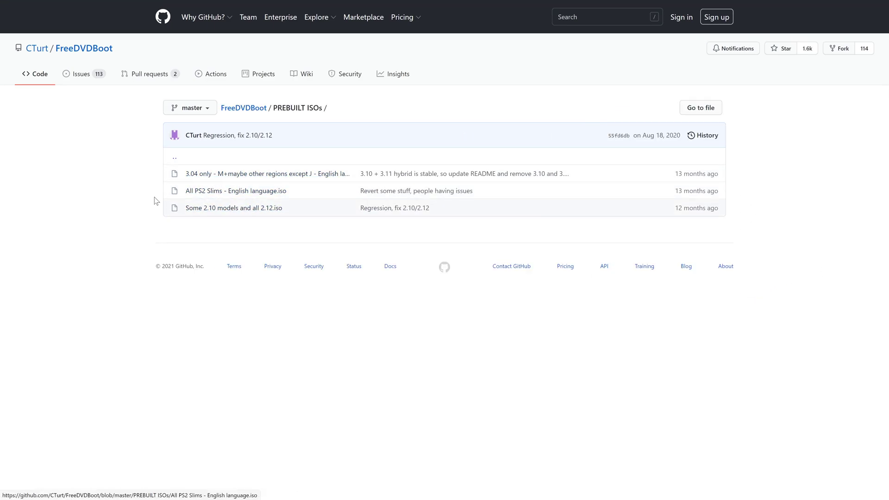
Go back to the FreeDVDBoot repository's main README page.
{"action": "key", "text": "alt+Left"}
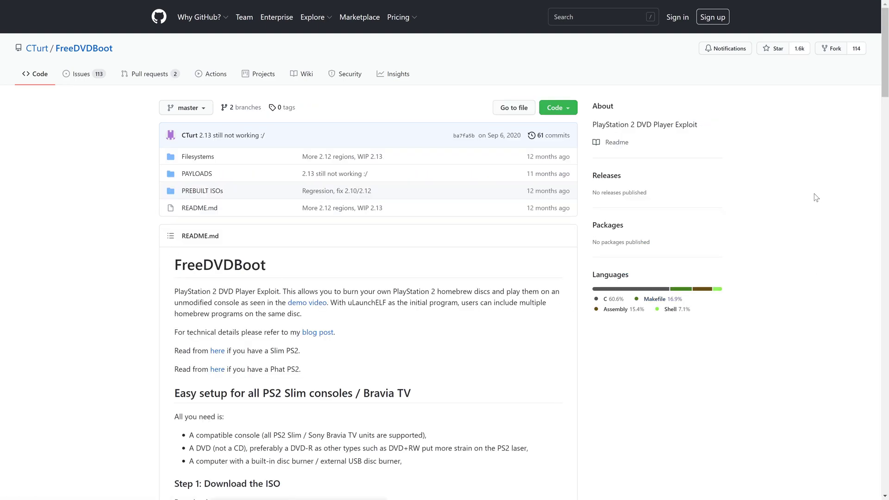
Scroll down the FreeDVDBoot README, then minimize the USB Drive Explorer window.
{"action": "scroll", "coordinate": [816, 195], "scroll_direction": "down", "scroll_amount": 3}
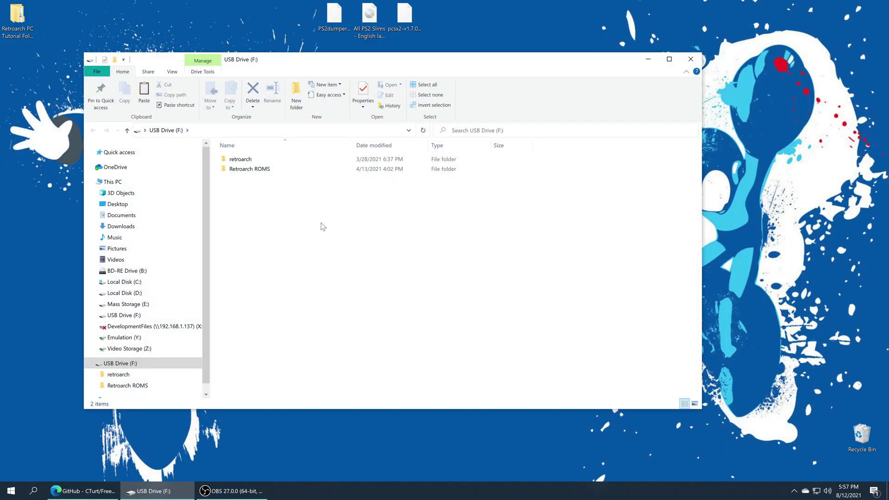
{"action": "left_click", "coordinate": [648, 59]}
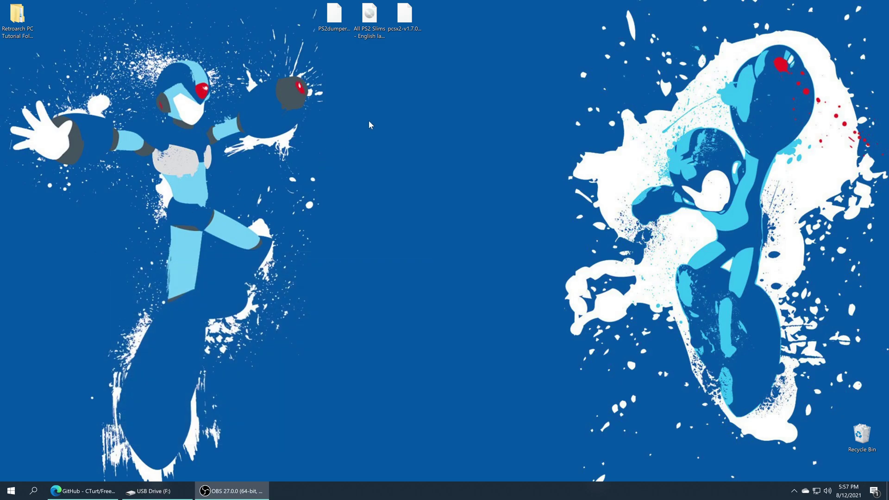
Select the All PS2 Slims ISO on the desktop and launch ImgBurn from the Start menu.
{"action": "left_click", "coordinate": [369, 18]}
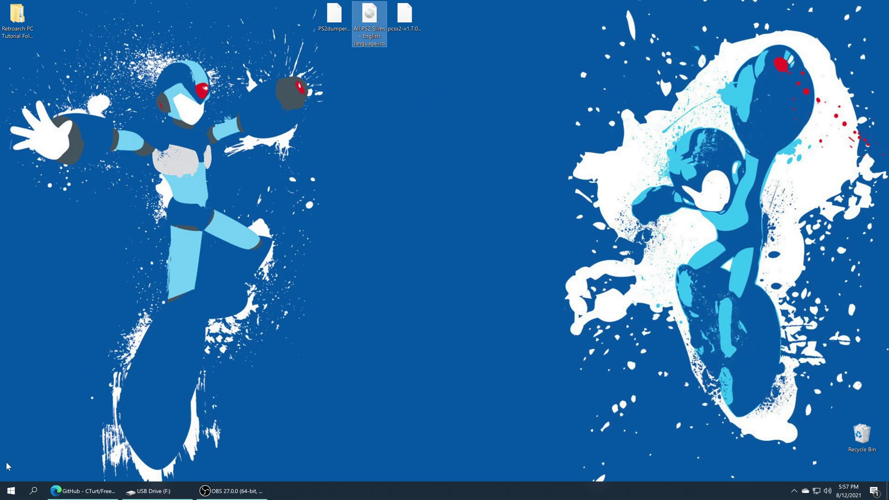
{"action": "left_click", "coordinate": [11, 491]}
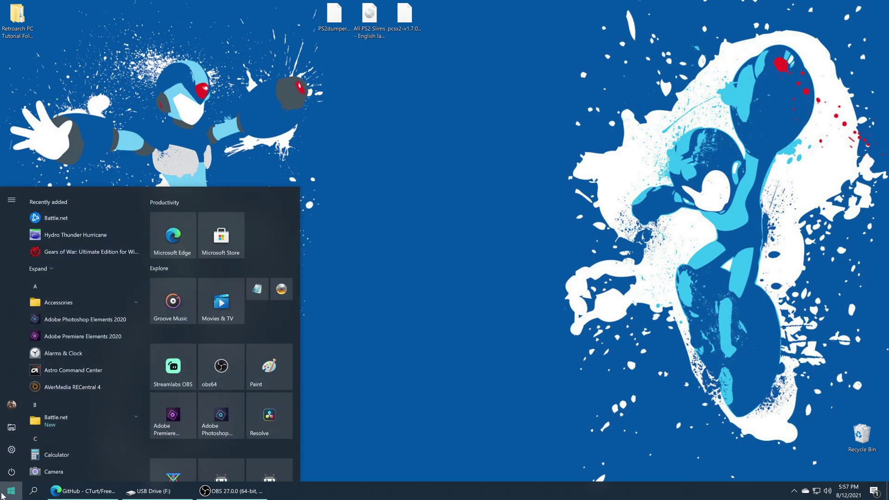
{"action": "left_click", "coordinate": [281, 285]}
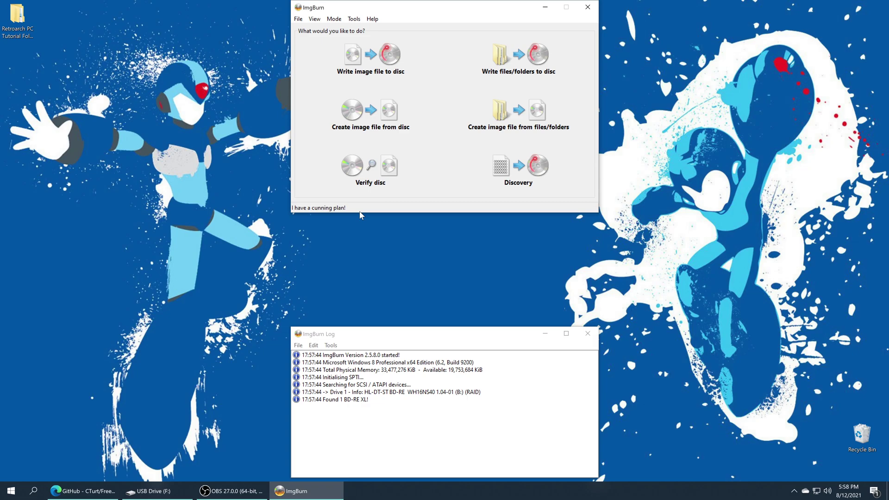
Choose Write image file to disc and load the All PS2 Slims ISO from the Desktop.
{"action": "left_click", "coordinate": [363, 59]}
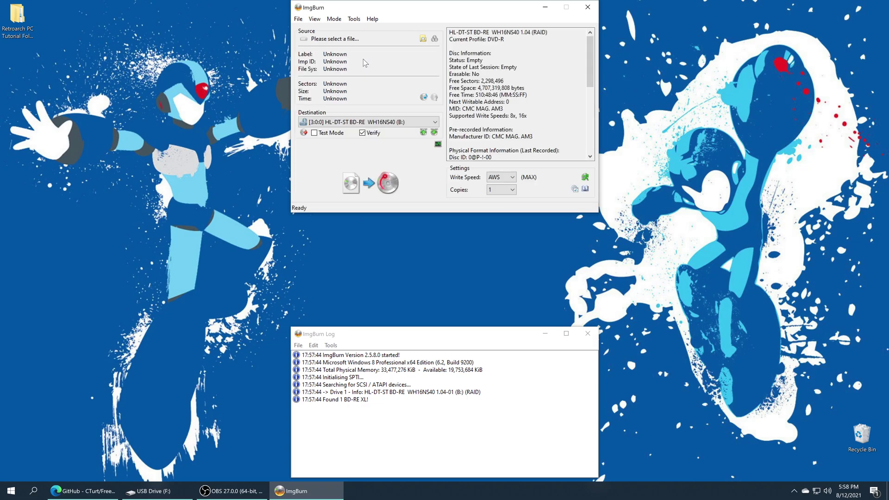
{"action": "left_click", "coordinate": [424, 39]}
{"action": "left_click", "coordinate": [330, 103]}
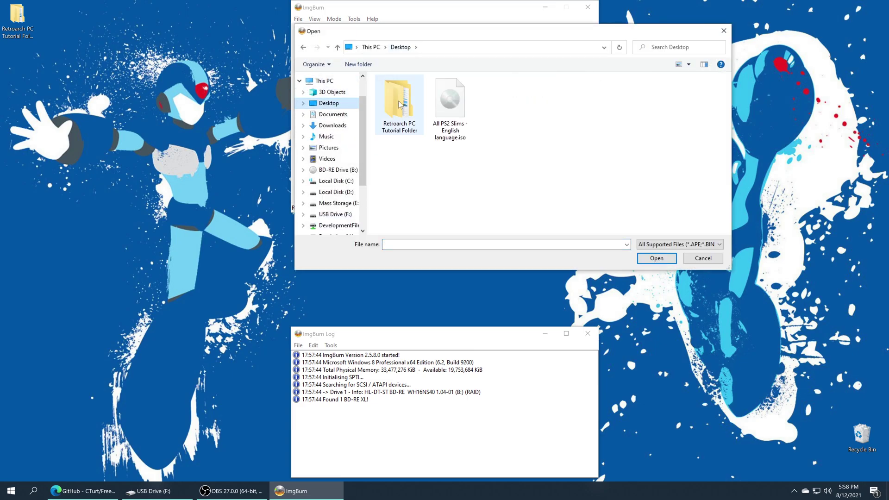
{"action": "double_click", "coordinate": [450, 100]}
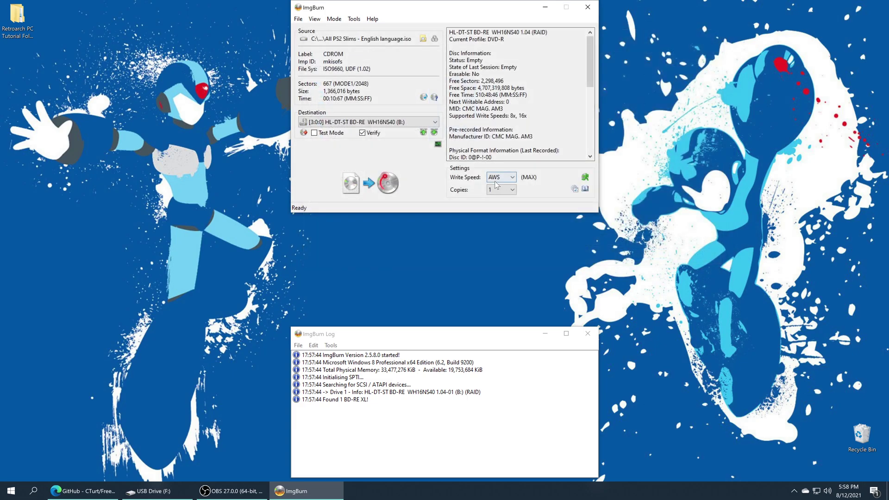
Burn the disc at 8x with verification off and tray eject on, then minimize ImgBurn.
{"action": "left_click", "coordinate": [501, 178]}
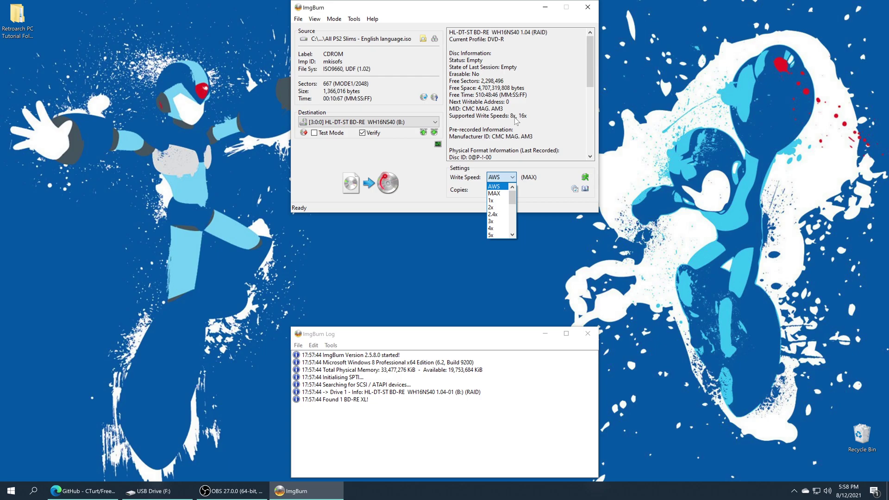
{"action": "scroll", "coordinate": [514, 202], "scroll_direction": "down", "scroll_amount": 2}
{"action": "left_click", "coordinate": [493, 218]}
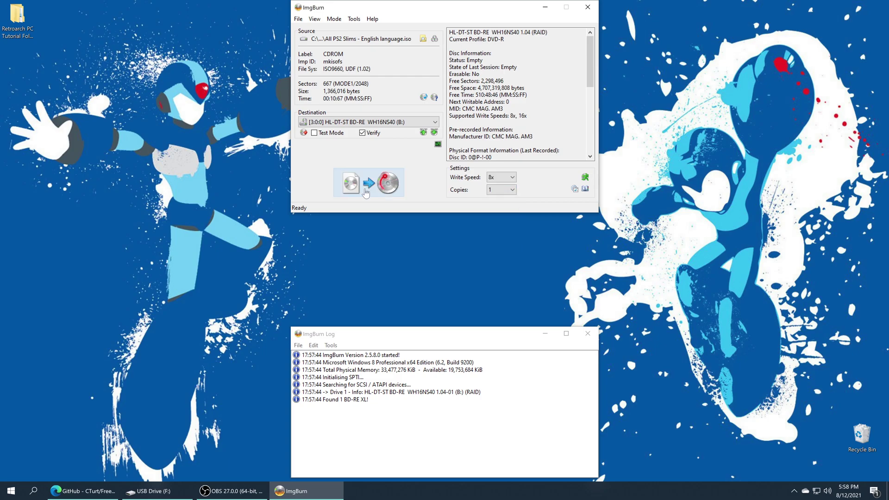
{"action": "left_click", "coordinate": [369, 192]}
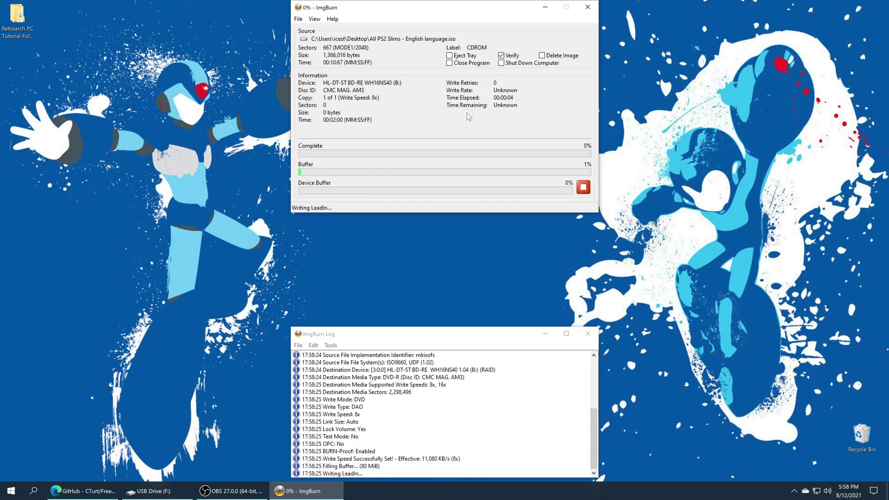
{"action": "left_click", "coordinate": [501, 56]}
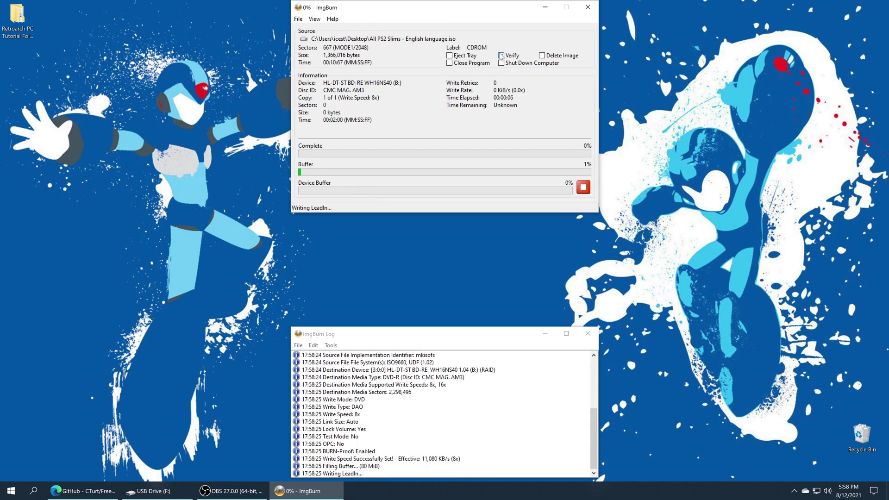
{"action": "left_click", "coordinate": [449, 56]}
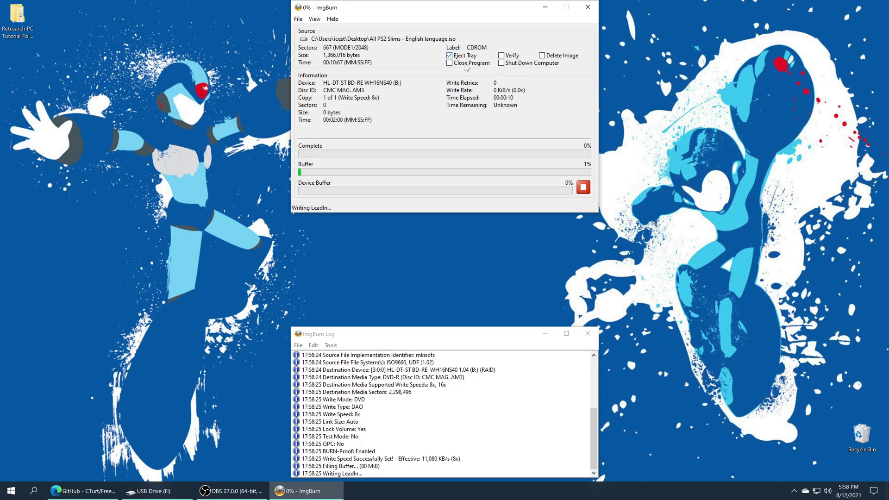
{"action": "left_click", "coordinate": [545, 9]}
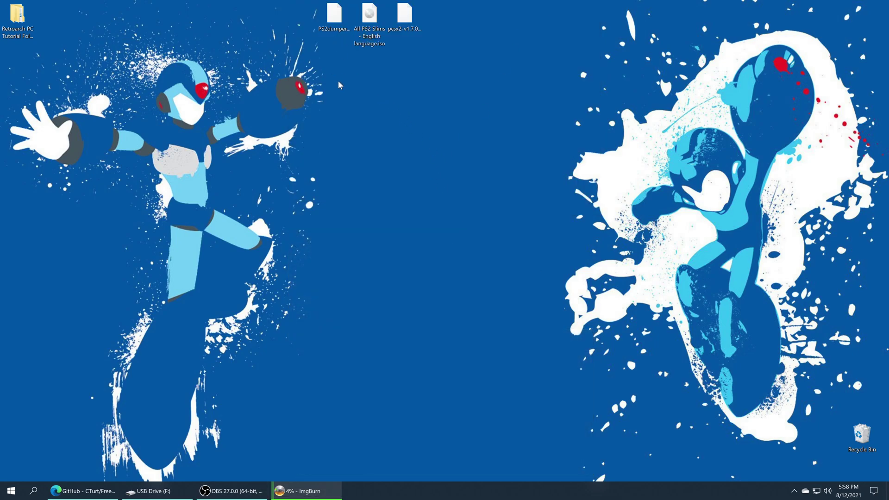
{"action": "left_click", "coordinate": [335, 20]}
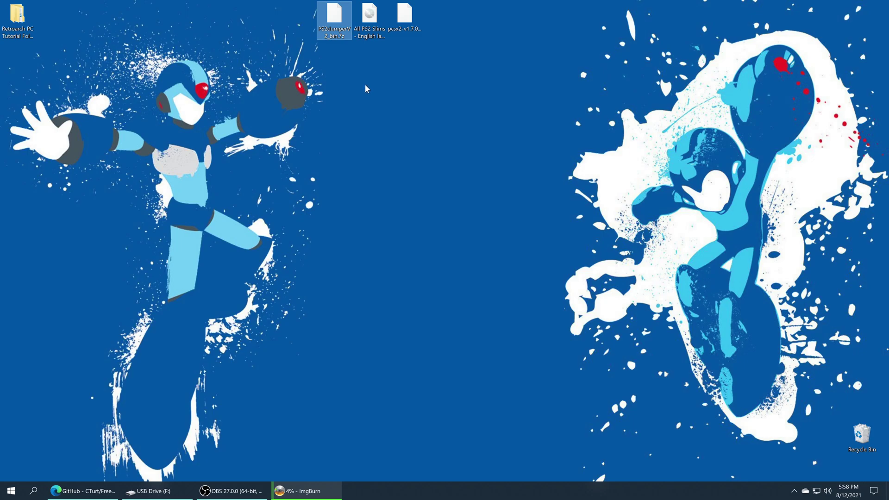
Extract the PS2dumper archive to a PS2dumperV2_bin folder with 7-Zip and open it.
{"action": "right_click", "coordinate": [334, 18]}
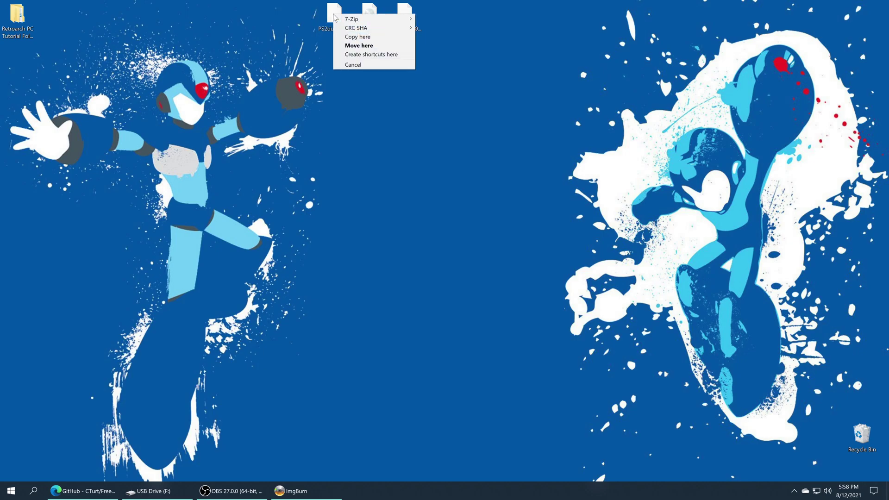
{"action": "mouse_move", "coordinate": [368, 21]}
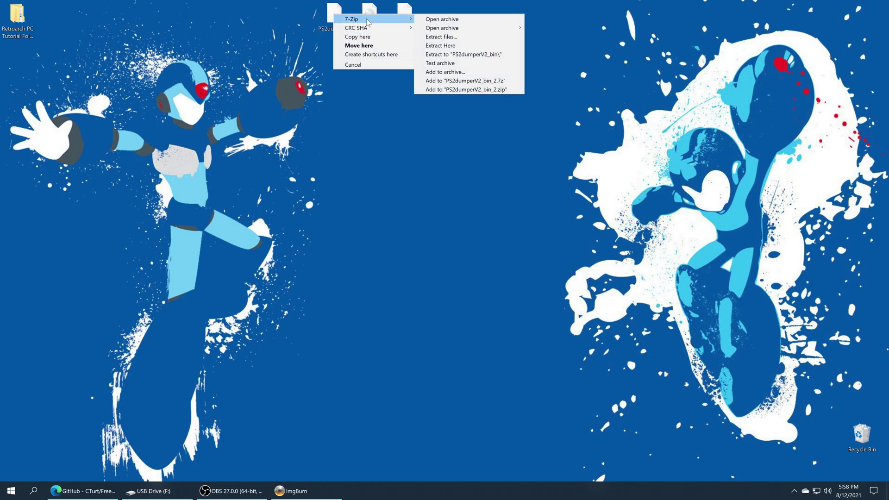
{"action": "left_click", "coordinate": [465, 55]}
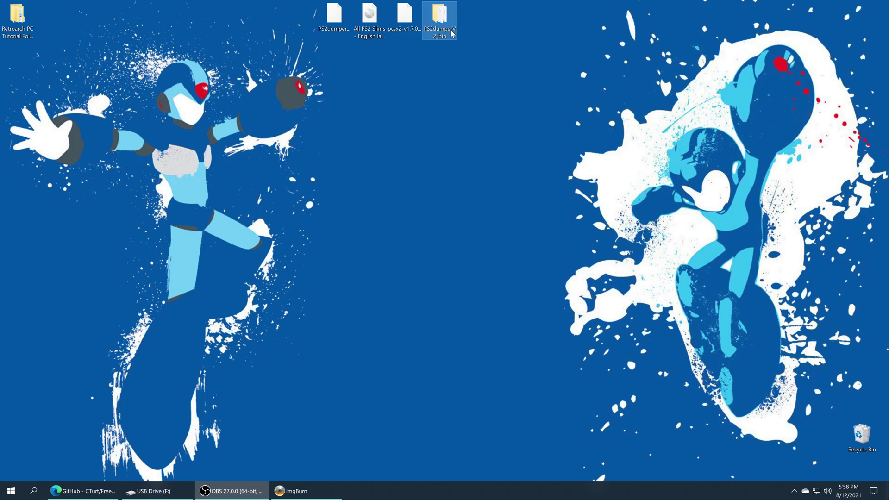
{"action": "double_click", "coordinate": [440, 18]}
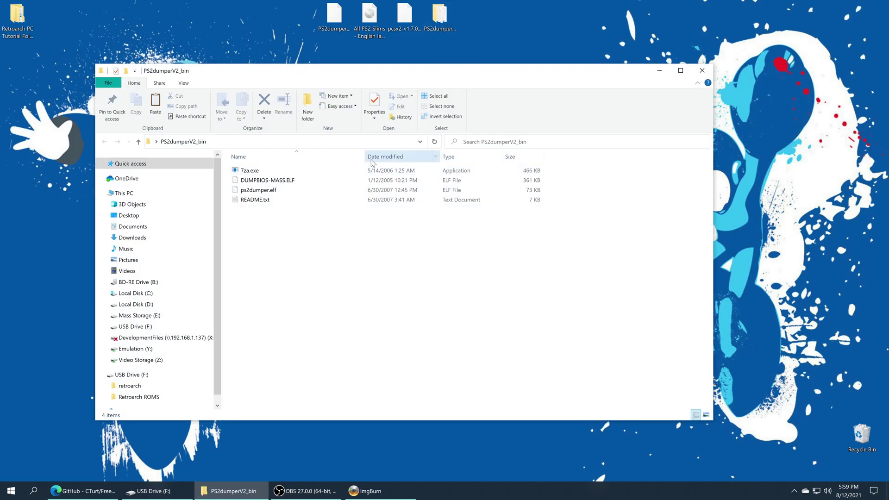
Select DUMPBIOS-MASS.ELF and browse the USB drive's retroarch and Retroarch ROMS folders.
{"action": "left_click", "coordinate": [242, 181]}
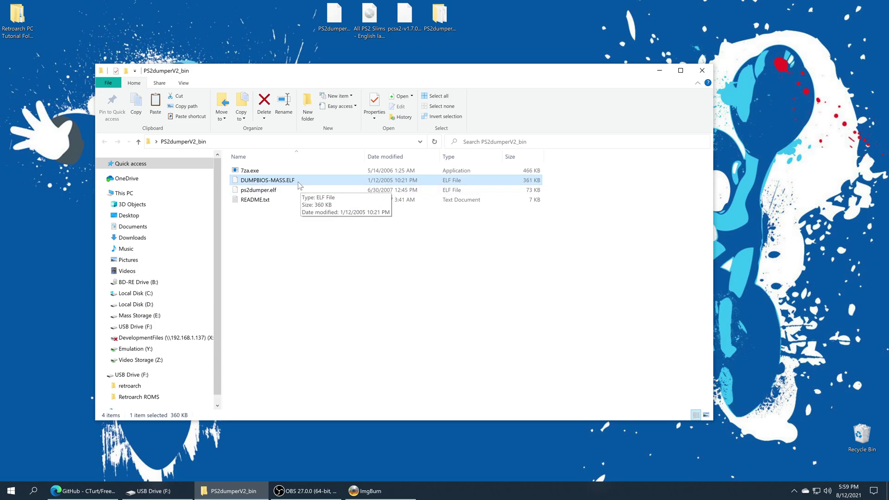
{"action": "left_click", "coordinate": [154, 491]}
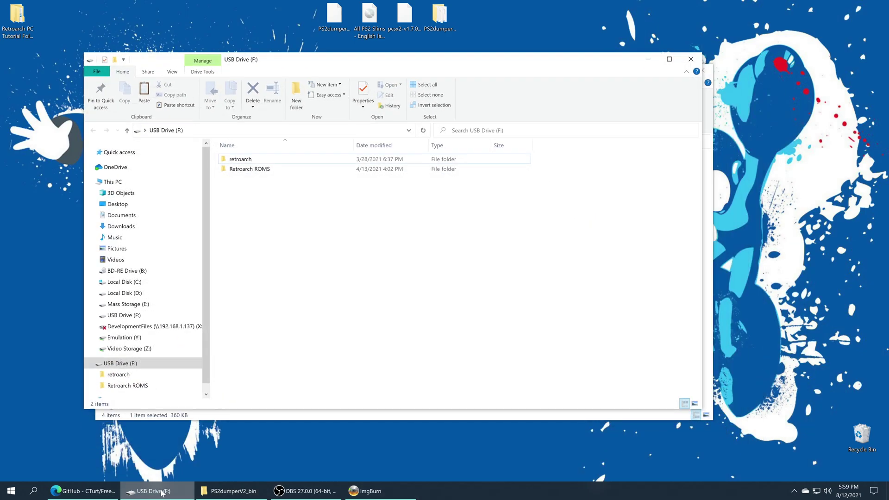
{"action": "double_click", "coordinate": [260, 159]}
{"action": "key", "text": "alt+Left"}
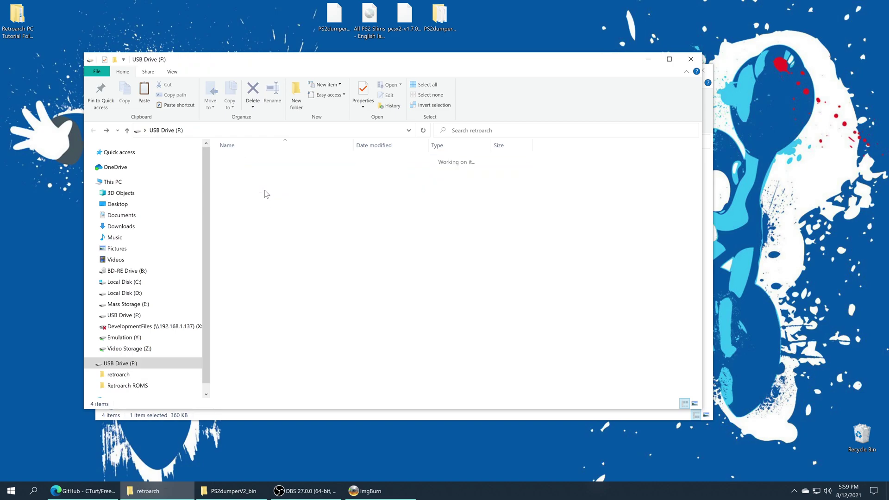
{"action": "left_click", "coordinate": [246, 171]}
{"action": "double_click", "coordinate": [246, 171]}
{"action": "key", "text": "alt+Left"}
{"action": "key", "text": "alt+Tab"}
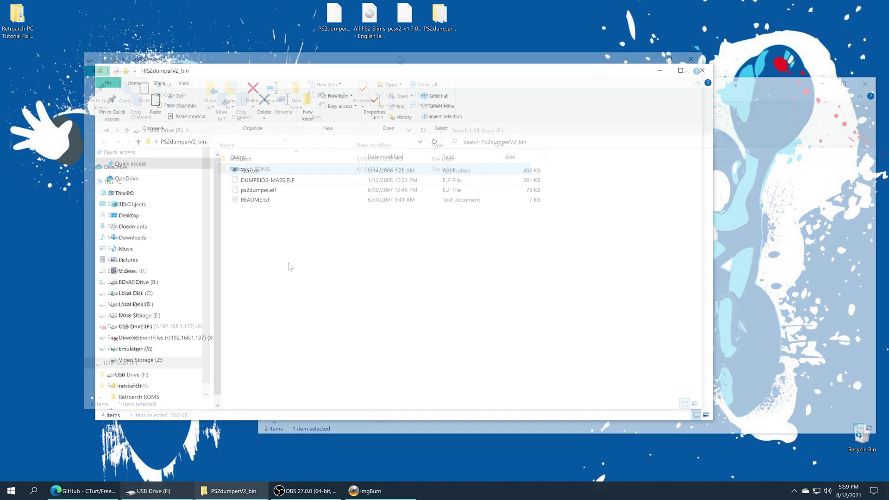
Copy DUMPBIOS-MASS.ELF to the USB drive's top level and close both folder windows.
{"action": "left_click", "coordinate": [254, 180]}
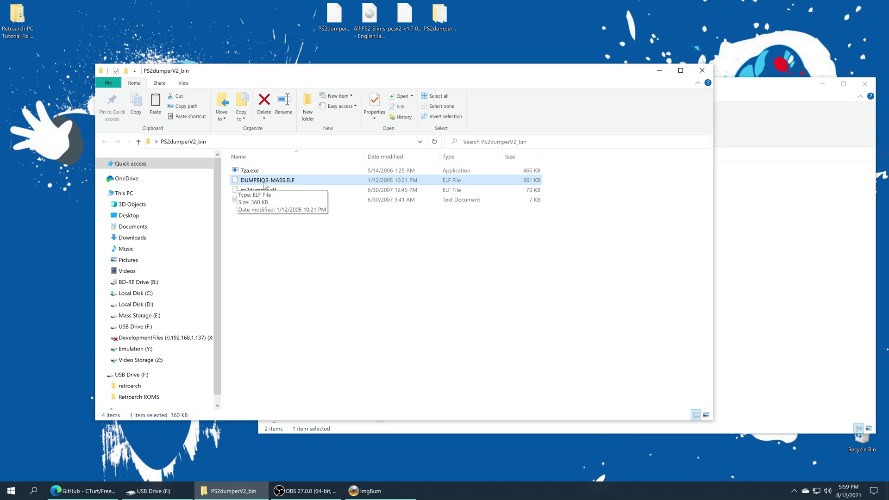
{"action": "left_click_drag", "start_coordinate": [265, 184], "coordinate": [793, 305]}
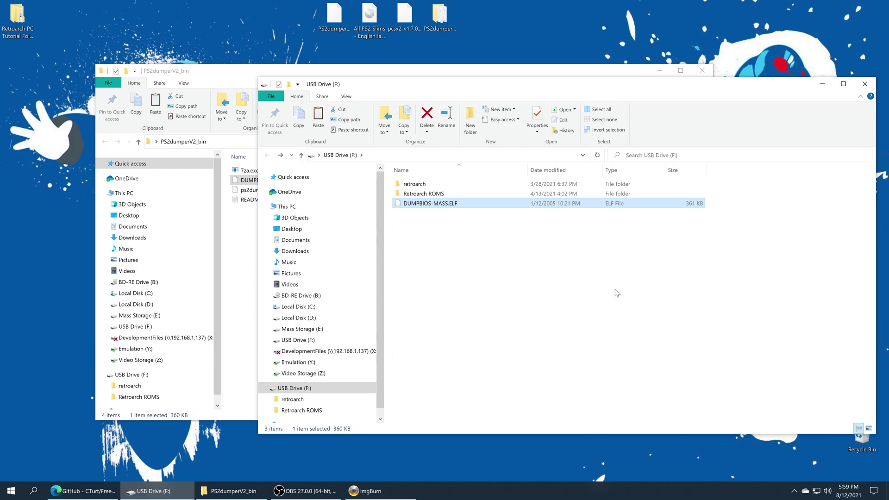
{"action": "left_click_drag", "start_coordinate": [657, 73], "coordinate": [603, 70]}
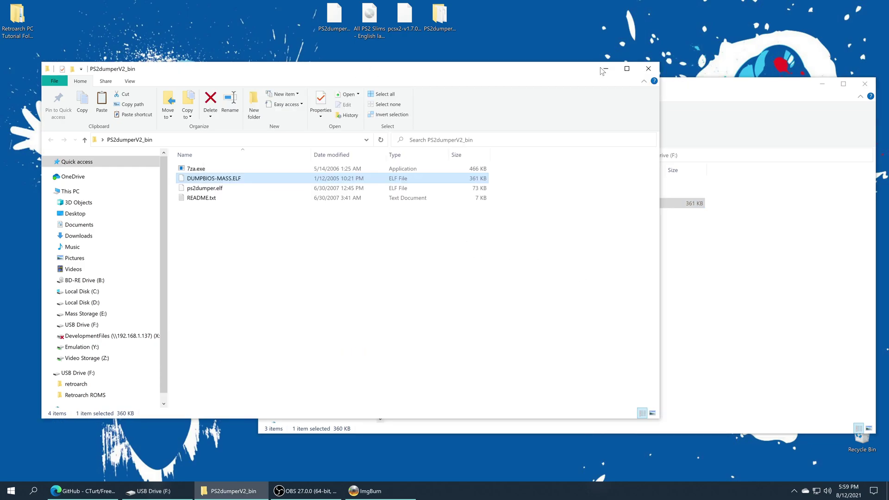
{"action": "left_click", "coordinate": [648, 68]}
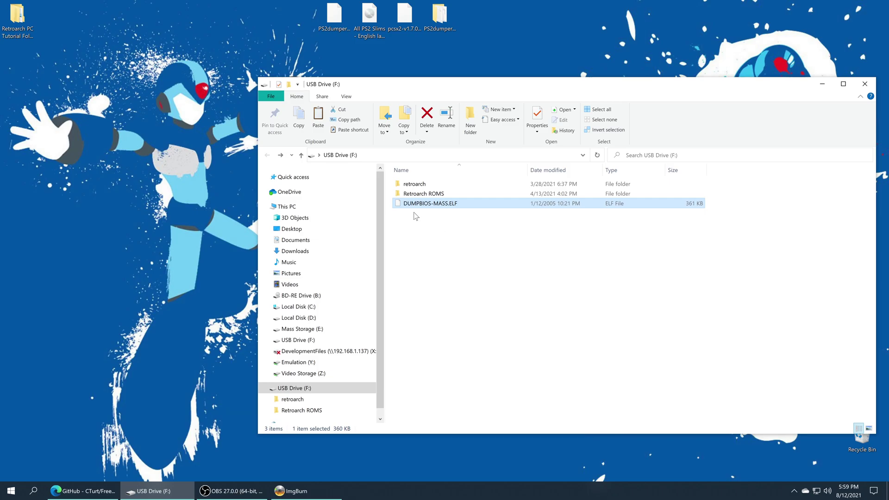
{"action": "left_click", "coordinate": [867, 88]}
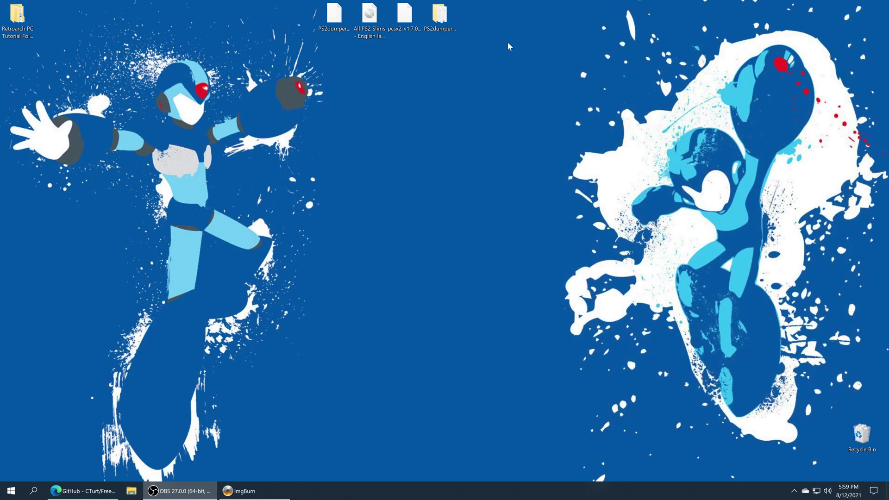
{"action": "left_click", "coordinate": [401, 19]}
Extract the pcsx2-v1.7.0 archive into its own folder with 7-Zip, then restore ImgBurn.
{"action": "right_click", "coordinate": [401, 19]}
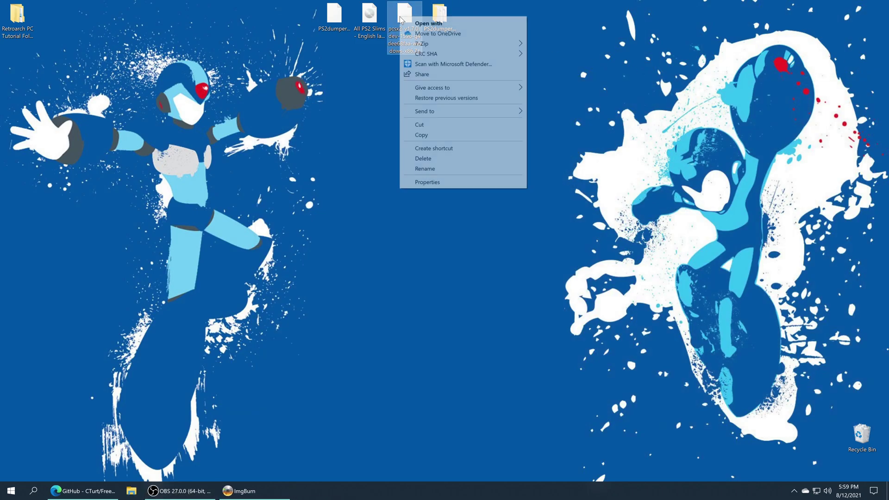
{"action": "mouse_move", "coordinate": [468, 44]}
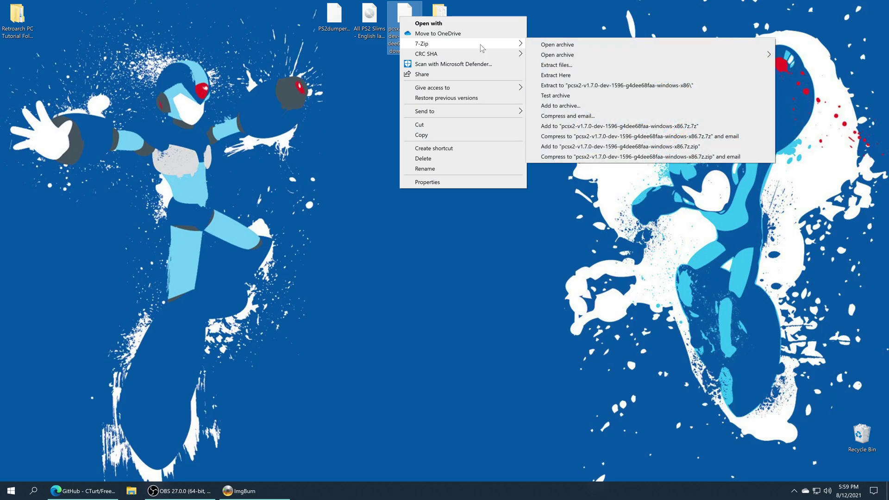
{"action": "left_click", "coordinate": [627, 89]}
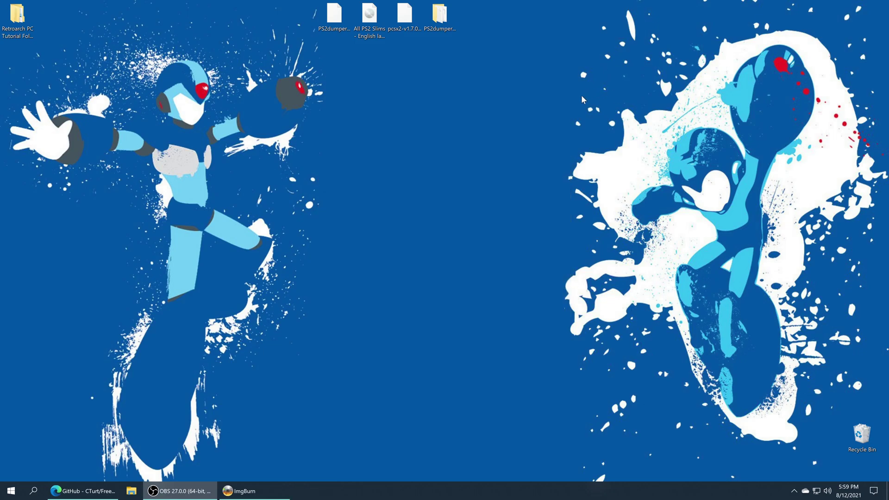
{"action": "left_click", "coordinate": [245, 492]}
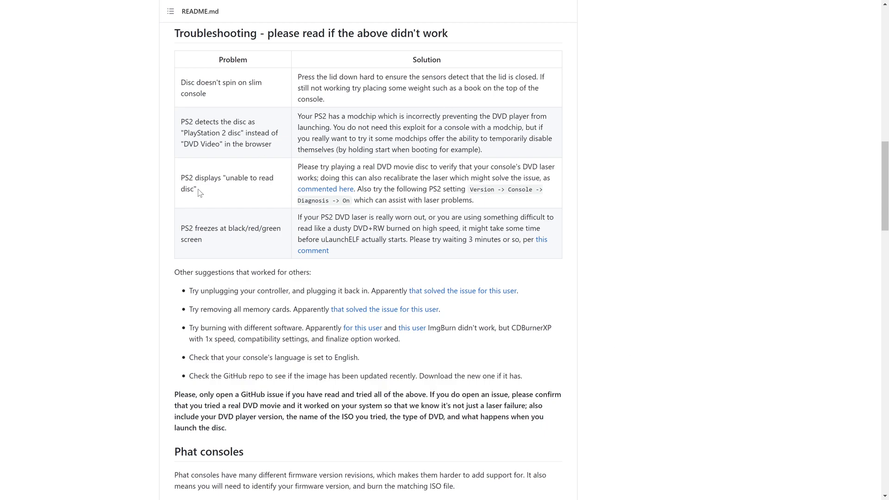
{"action": "left_click_drag", "start_coordinate": [198, 190], "coordinate": [223, 178]}
{"action": "left_click", "coordinate": [230, 189]}
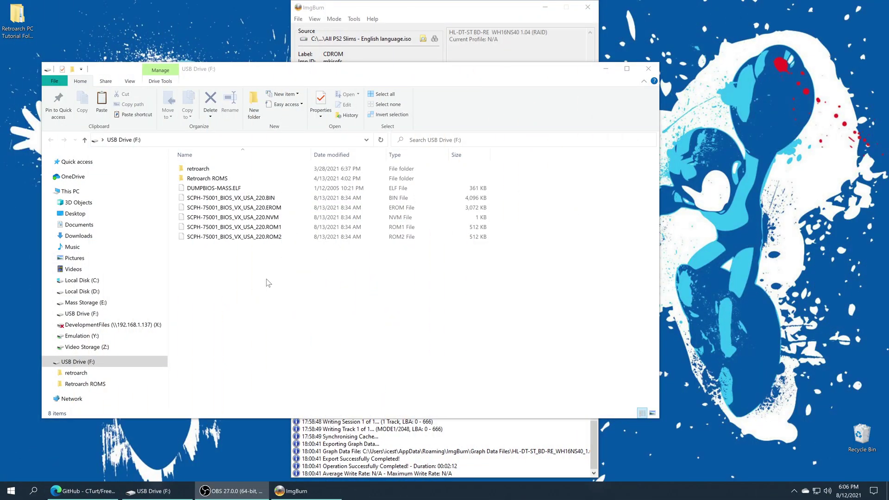
Drag the five SCPH-75001 files from USB Drive (F:) to the desktop, then close Explorer and ImgBurn.
{"action": "left_click_drag", "start_coordinate": [260, 268], "coordinate": [757, 195]}
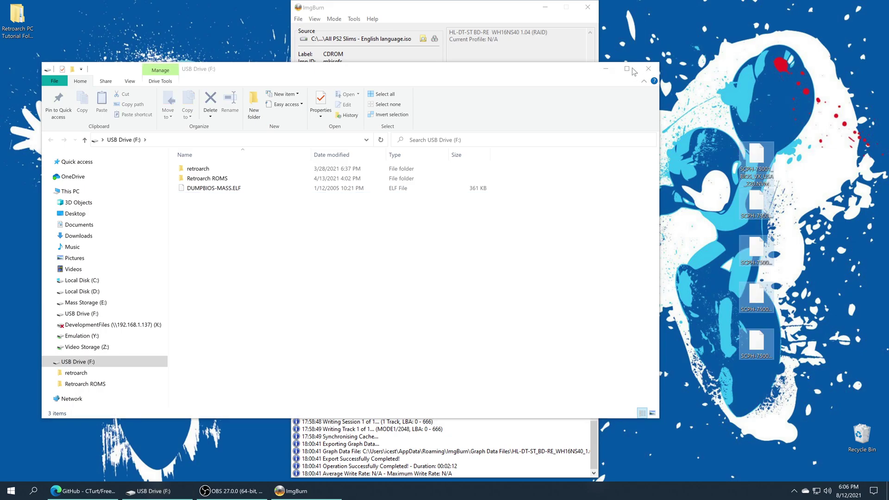
{"action": "left_click", "coordinate": [648, 70]}
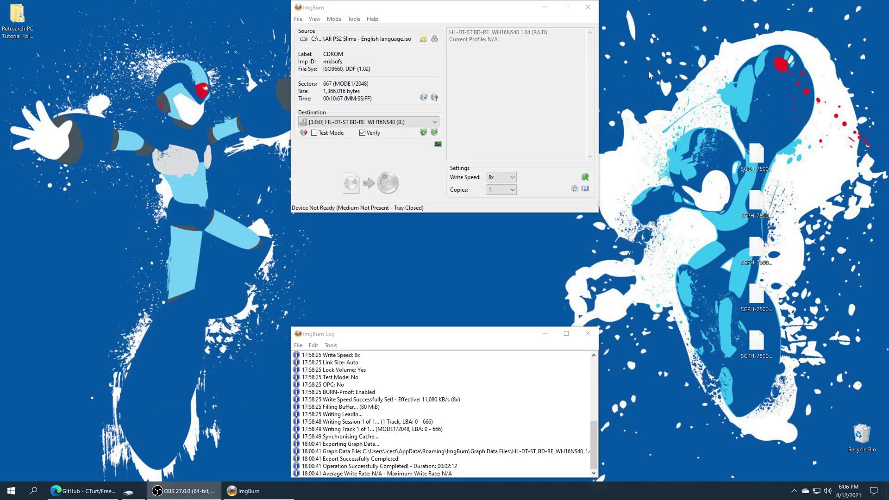
{"action": "left_click", "coordinate": [586, 8]}
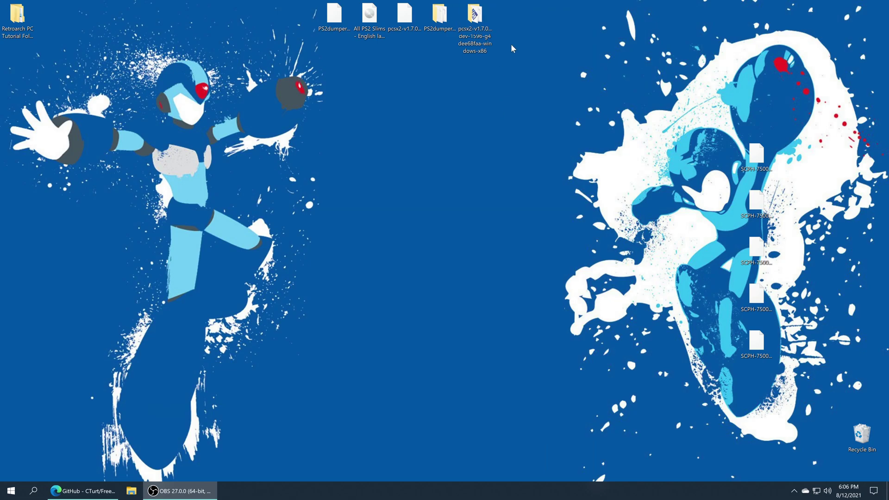
Launch pcsx2-avx2.exe twice from the extracted folder, quitting the first-time wizard each time.
{"action": "double_click", "coordinate": [475, 16]}
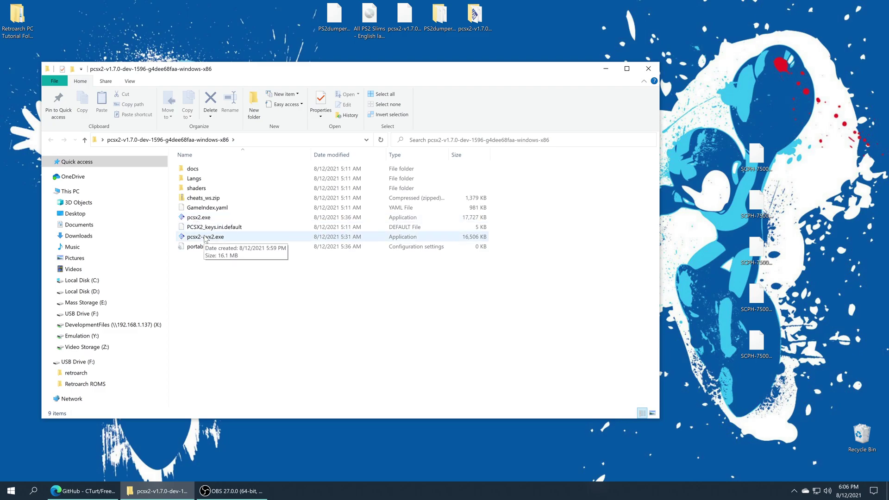
{"action": "double_click", "coordinate": [205, 236]}
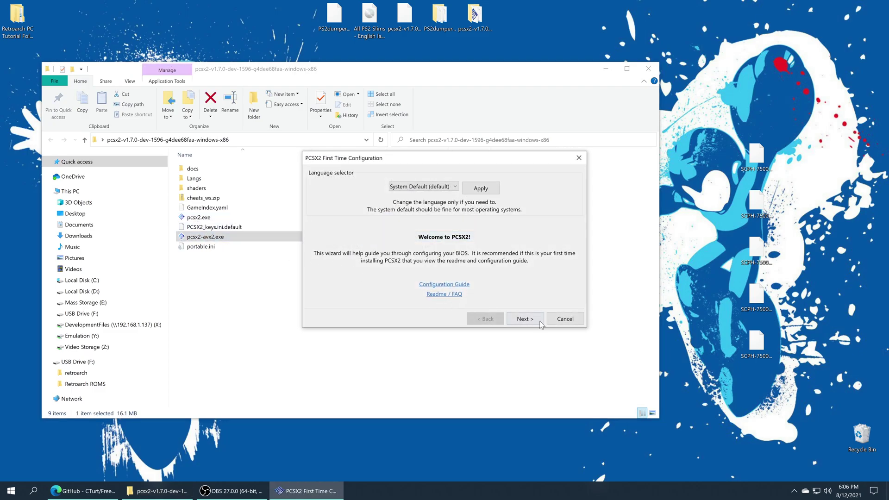
{"action": "left_click", "coordinate": [541, 322]}
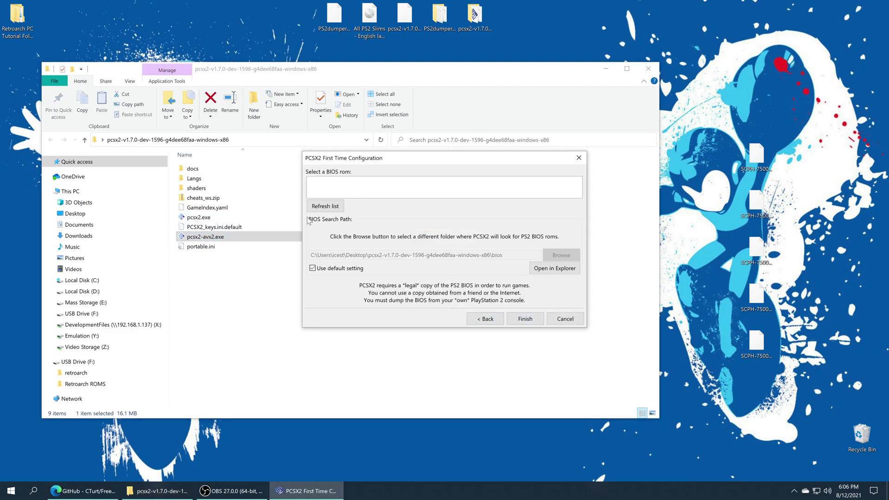
{"action": "left_click", "coordinate": [561, 321]}
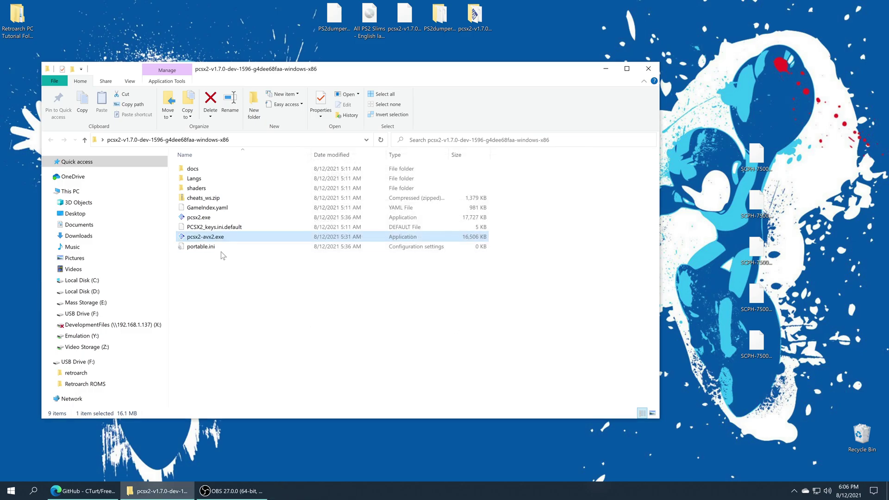
{"action": "double_click", "coordinate": [210, 240]}
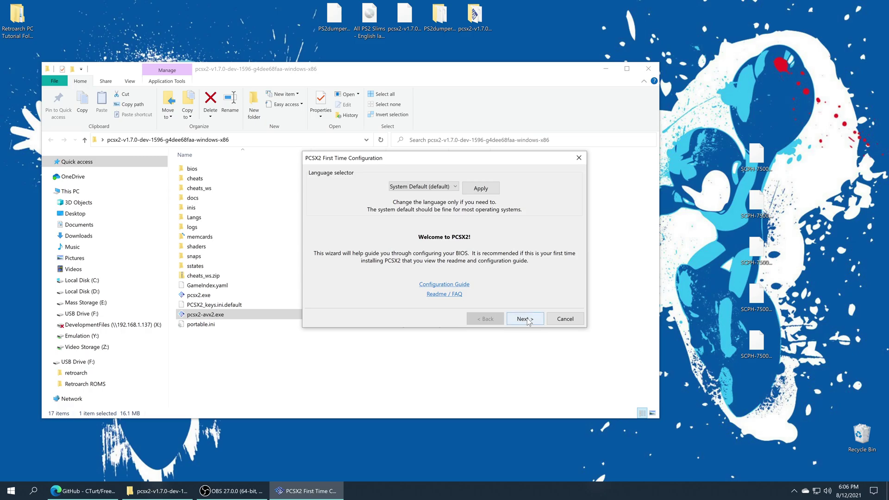
{"action": "left_click", "coordinate": [565, 320]}
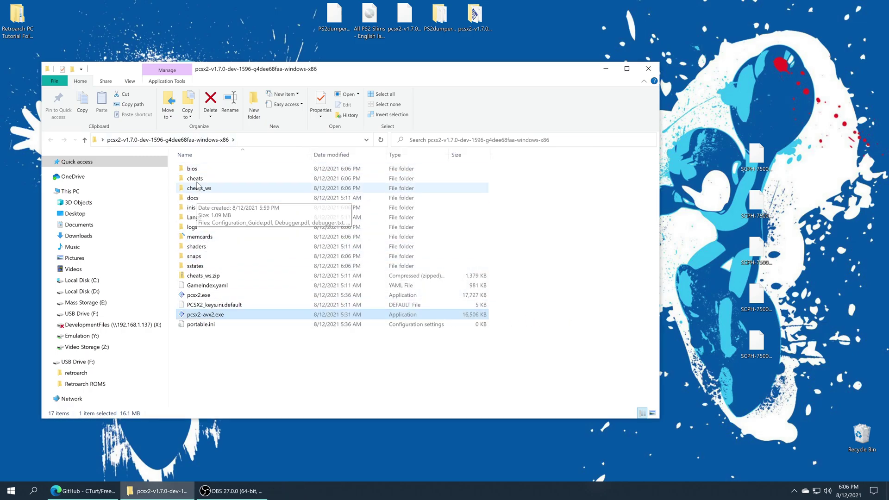
Move the five SCPH BIOS files from the desktop into the bios folder and relaunch PCSX2.
{"action": "left_click_drag", "start_coordinate": [795, 139], "coordinate": [740, 359]}
{"action": "left_click_drag", "start_coordinate": [757, 160], "coordinate": [216, 169]}
{"action": "right_click", "coordinate": [215, 169]}
{"action": "left_click", "coordinate": [259, 347]}
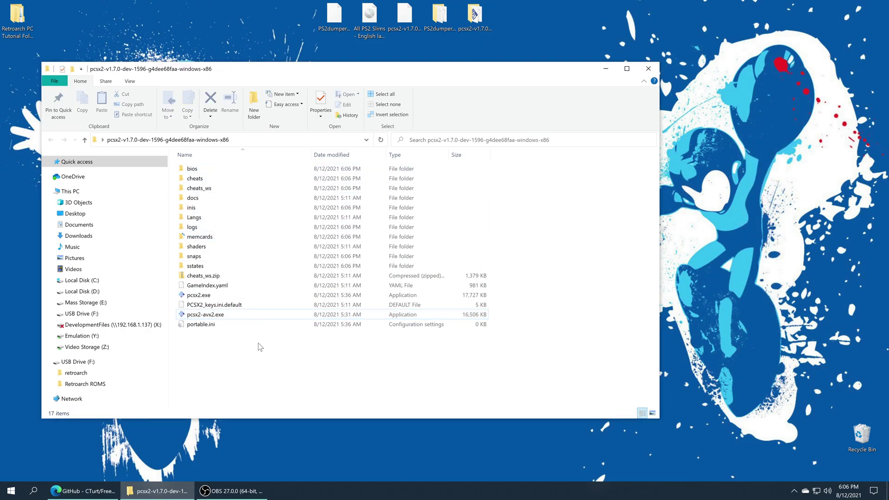
{"action": "double_click", "coordinate": [227, 315]}
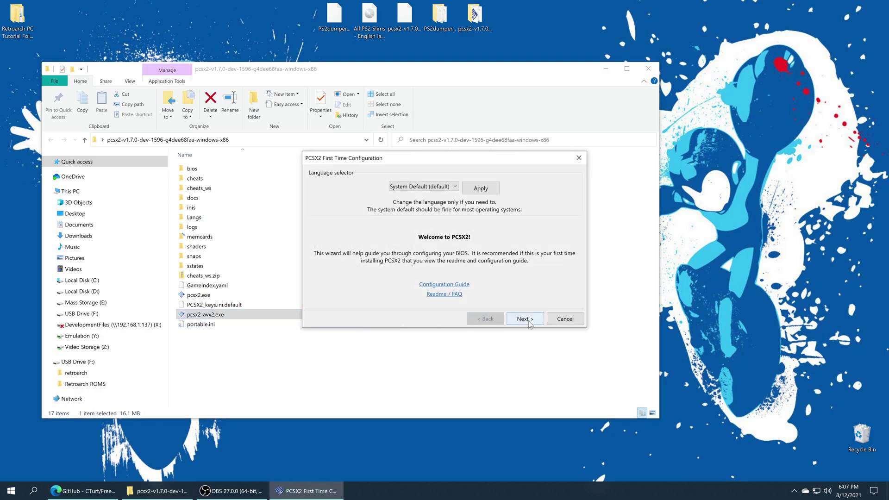
Overwrite existing settings and finish setup with the Japan v02.20 (20/06/2005) console BIOS.
{"action": "left_click", "coordinate": [529, 321]}
{"action": "left_click", "coordinate": [445, 271]}
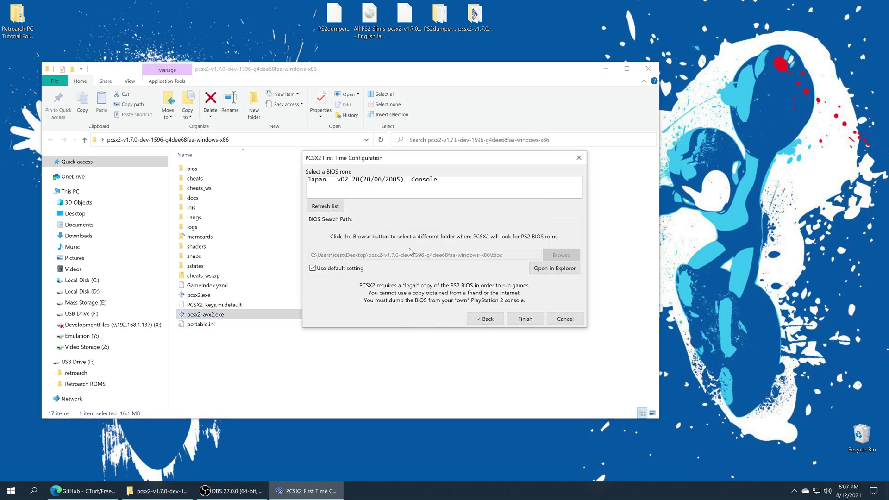
{"action": "left_click", "coordinate": [378, 181]}
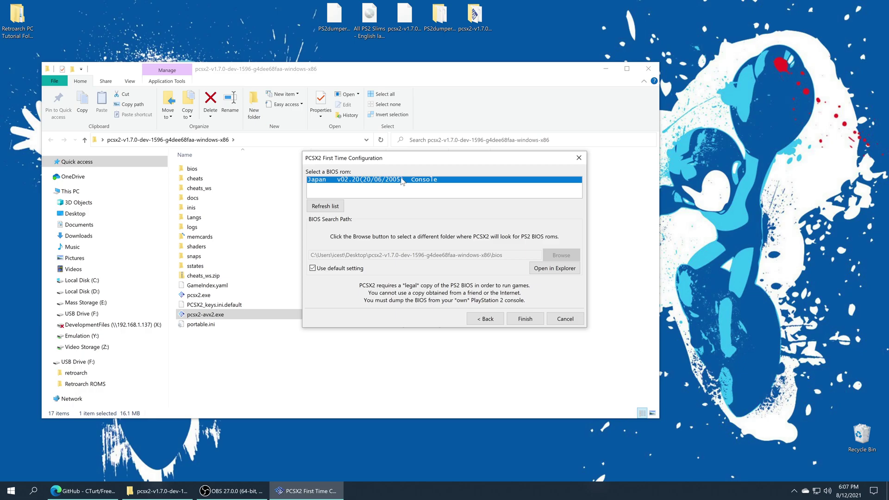
{"action": "left_click", "coordinate": [525, 319]}
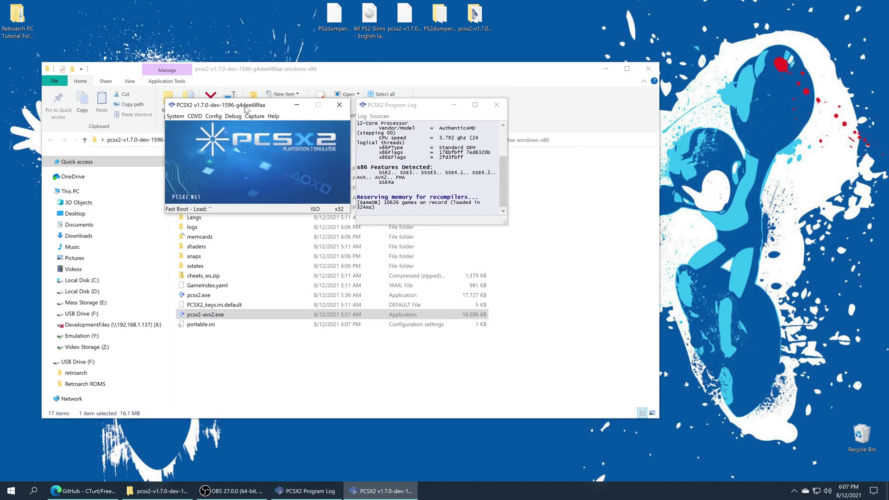
Set the disc source to No disc, boot the v2.20 BIOS to its PS2 menu, then close it.
{"action": "left_click", "coordinate": [195, 116]}
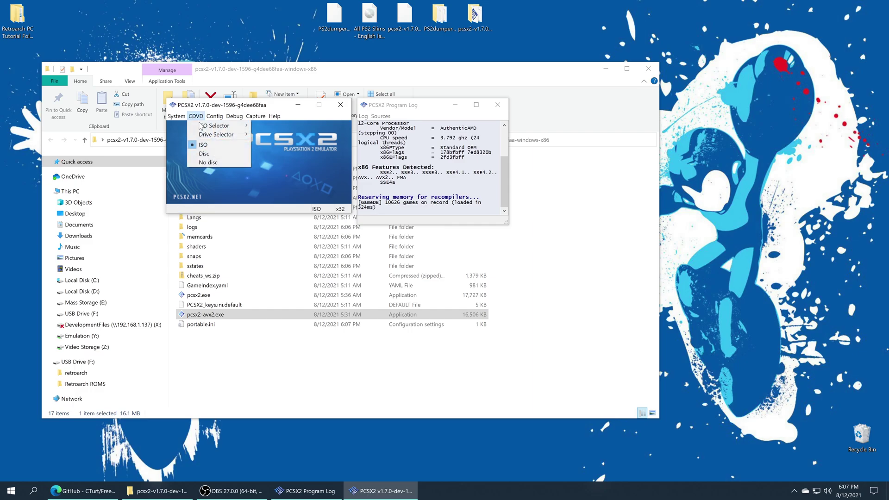
{"action": "left_click", "coordinate": [207, 162]}
{"action": "left_click", "coordinate": [177, 116]}
{"action": "left_click", "coordinate": [206, 125]}
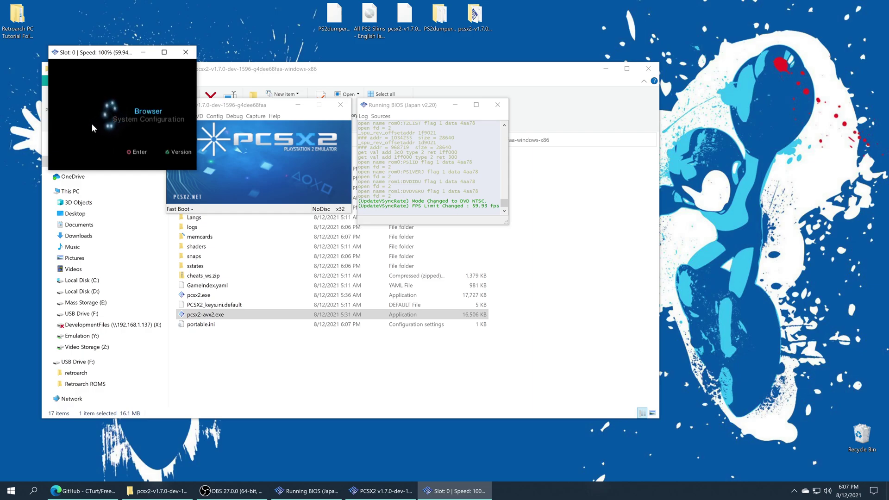
{"action": "key", "text": "Escape"}
{"action": "left_click", "coordinate": [196, 117]}
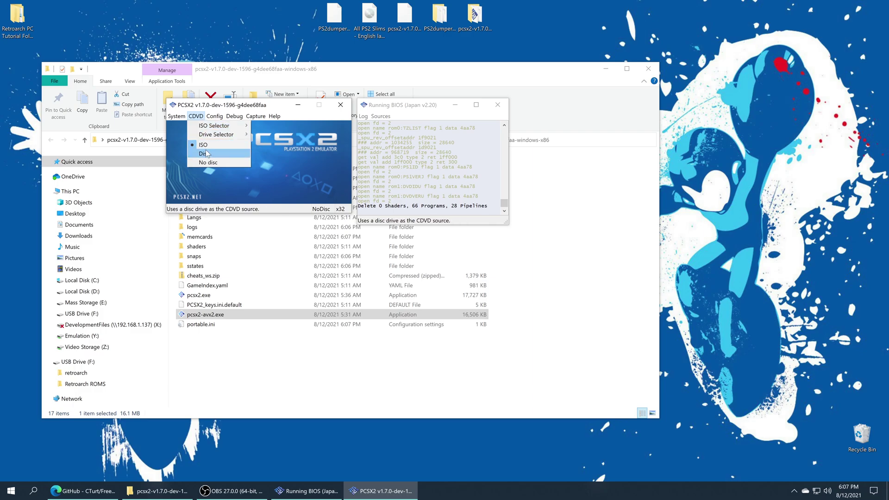
Browse for a disc image and navigate to E:\Emulation\PS2 Games.
{"action": "mouse_move", "coordinate": [206, 128]}
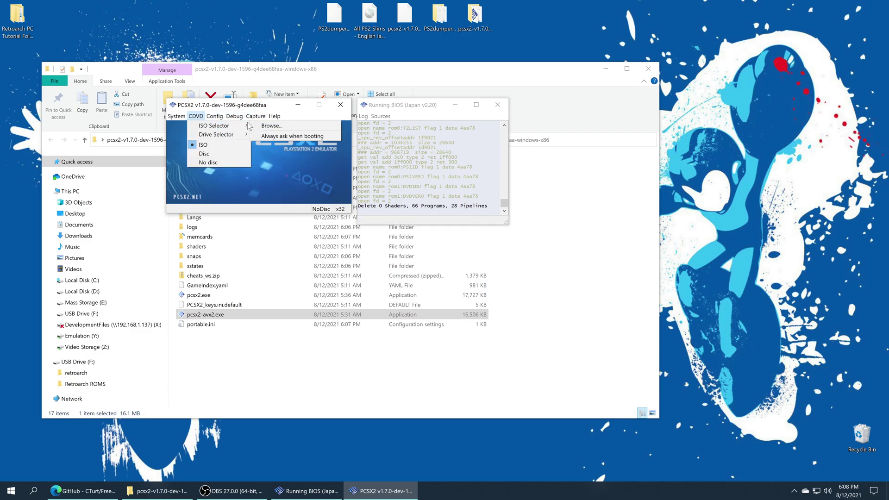
{"action": "left_click", "coordinate": [273, 125]}
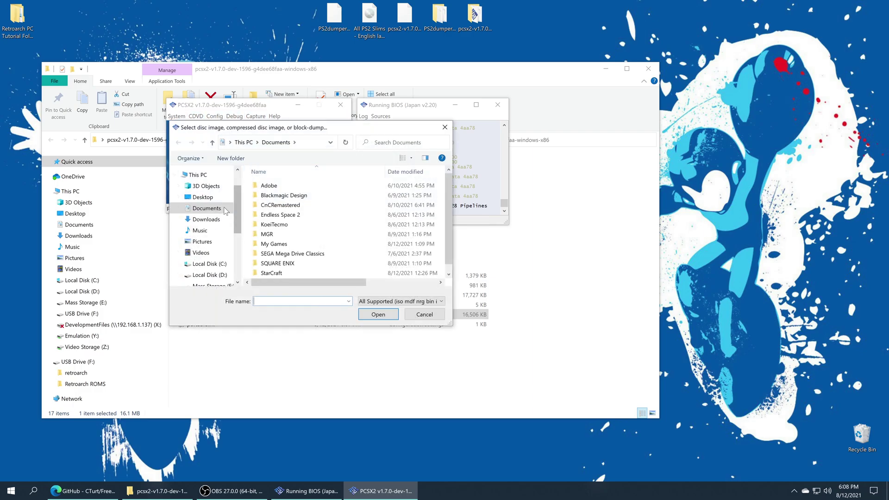
{"action": "scroll", "coordinate": [207, 271], "scroll_direction": "down", "scroll_amount": 1}
{"action": "left_click", "coordinate": [208, 273]}
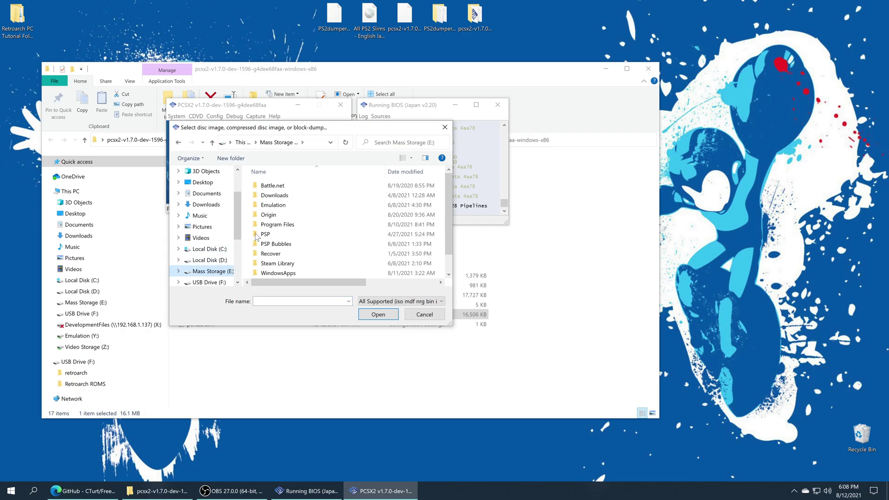
{"action": "double_click", "coordinate": [278, 205]}
{"action": "scroll", "coordinate": [280, 219], "scroll_direction": "down", "scroll_amount": 7}
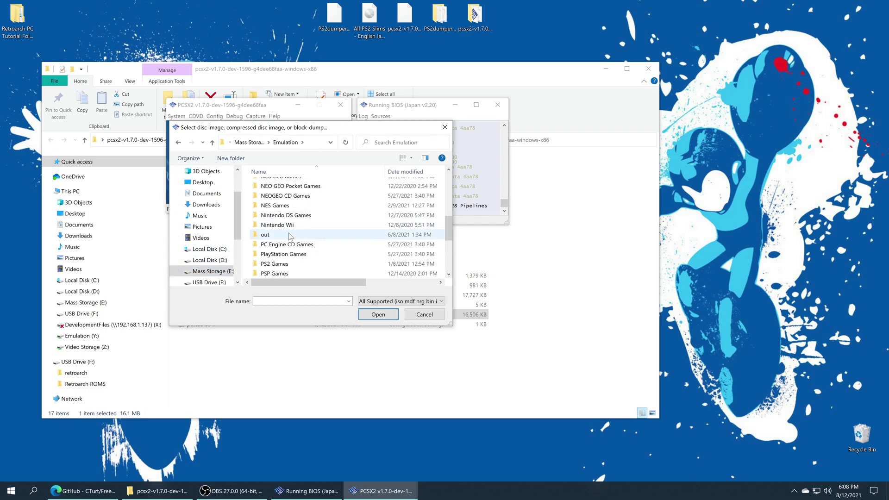
{"action": "scroll", "coordinate": [285, 231], "scroll_direction": "up", "scroll_amount": 2}
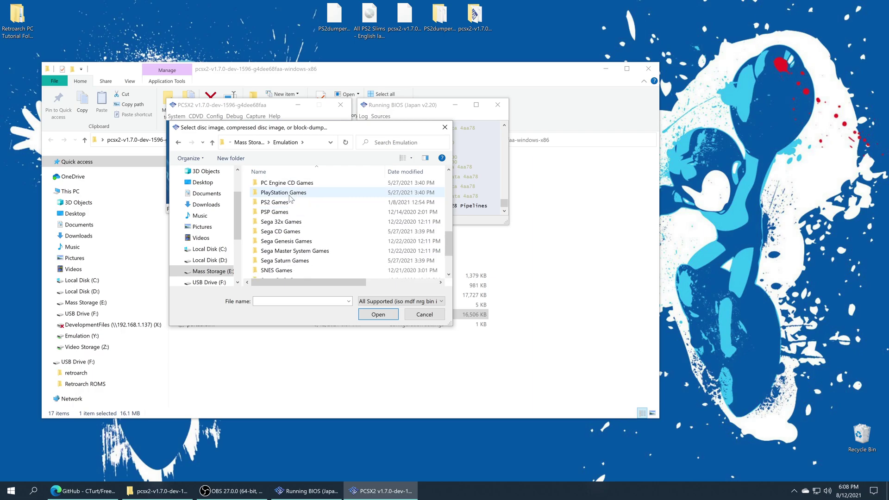
{"action": "double_click", "coordinate": [286, 205]}
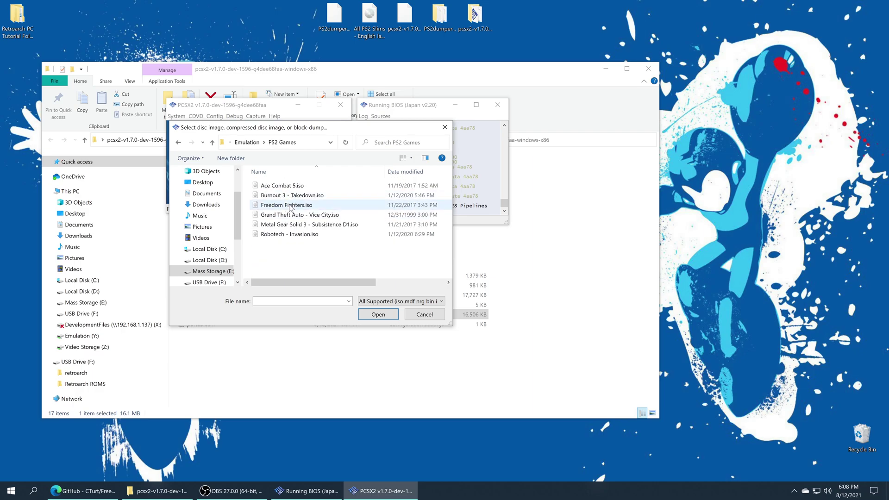
Load Freedom Fighters.iso, reset to boot it to the EA Games intro, then close the game view.
{"action": "double_click", "coordinate": [286, 204]}
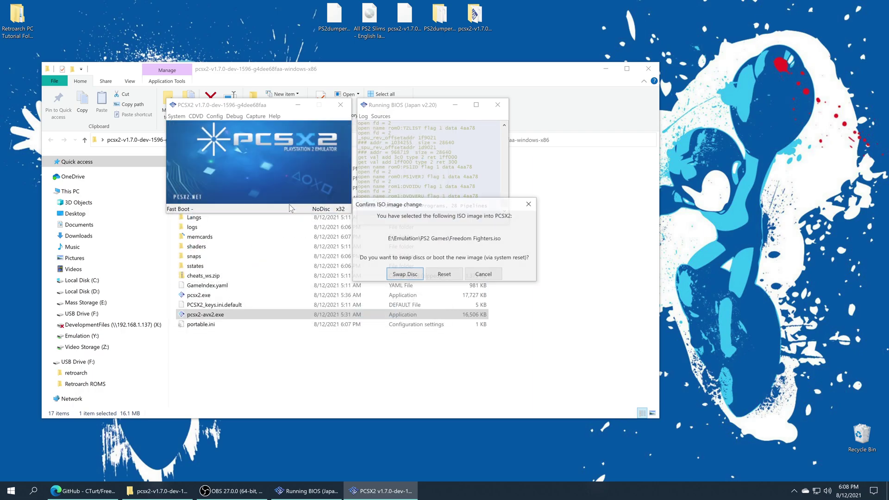
{"action": "left_click", "coordinate": [443, 274]}
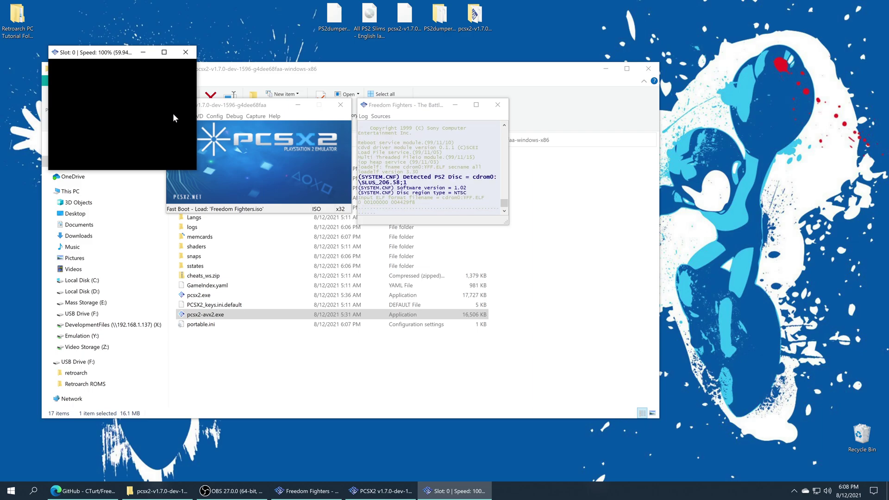
{"action": "left_click", "coordinate": [185, 52]}
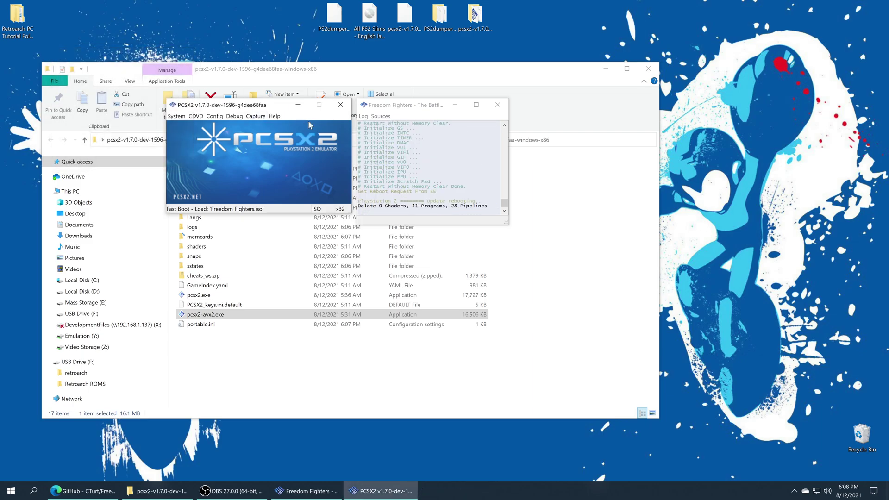